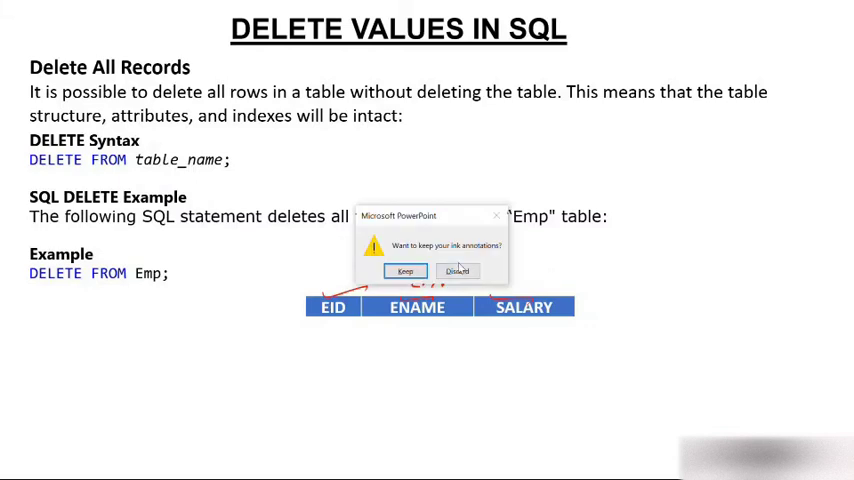
- Discard the slideshow ink annotations and switch to the SQL*Plus console window
click(450, 277)
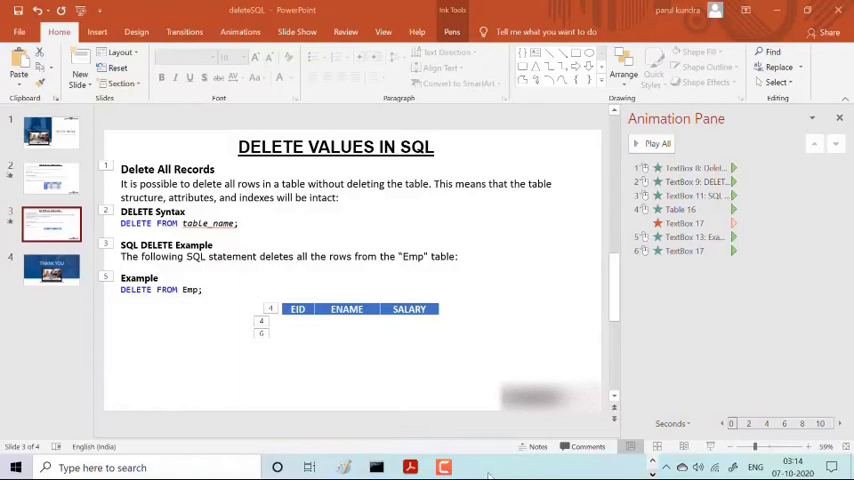
click(377, 467)
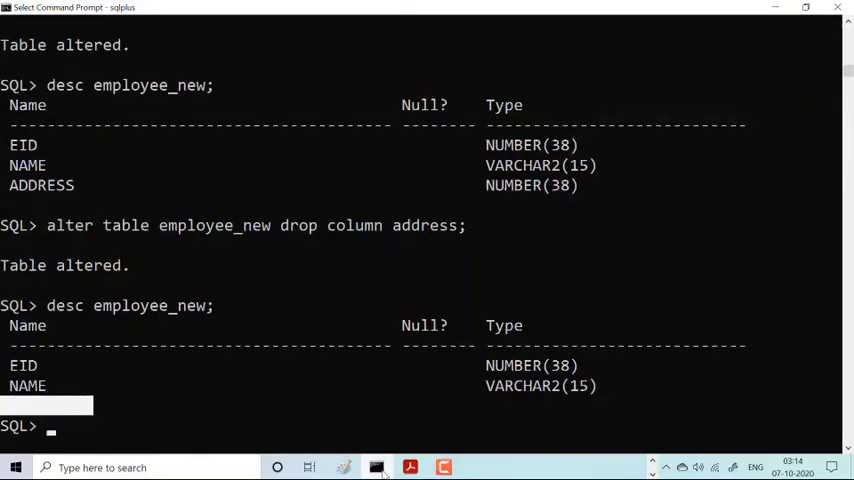
- Run 'select * from employee;' in lowercase to list the table's five rows
click(248, 392)
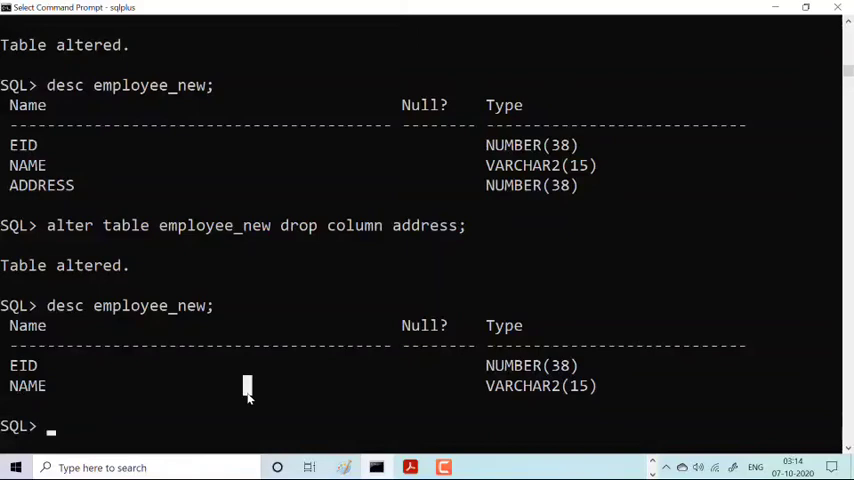
text(SE)
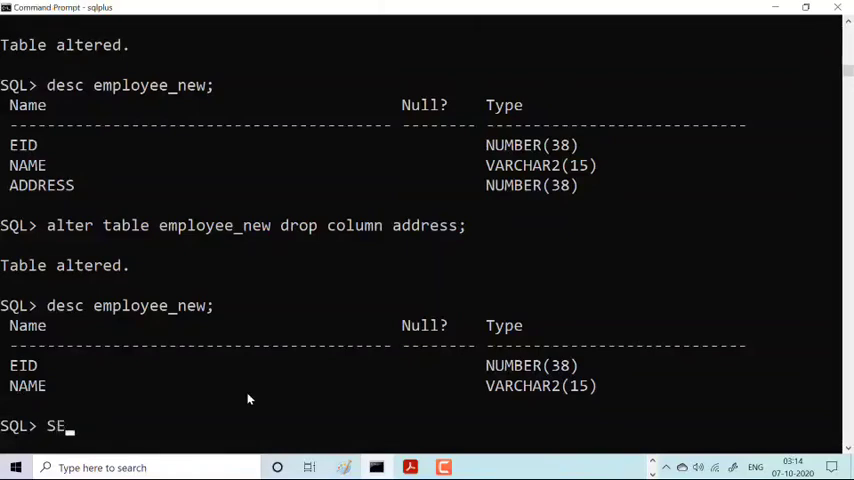
text(LECT)
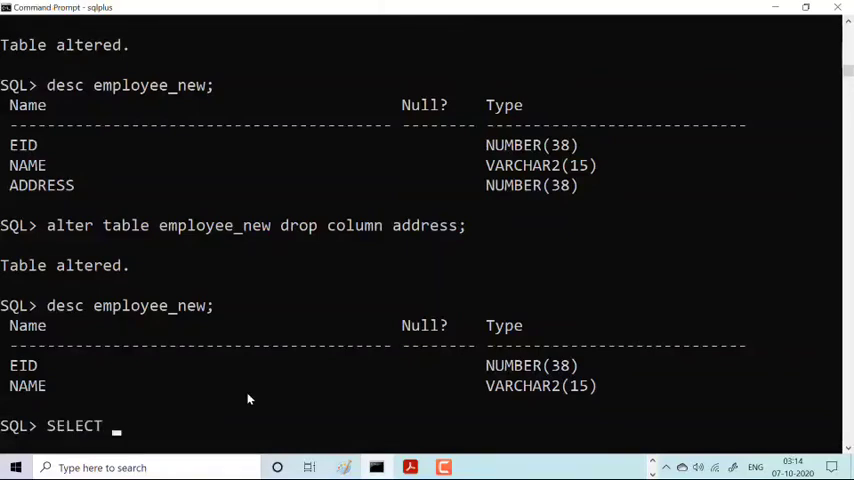
key(BackSpace)
key(BackSpace)
key(BackSpace)
key(BackSpace)
key(BackSpace)
key(BackSpace)
key(BackSpace)
key(Caps_Lock)
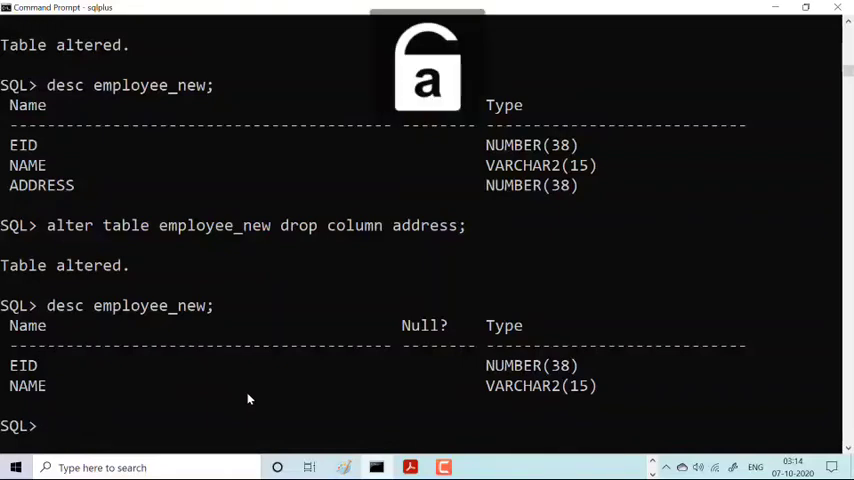
text(sele)
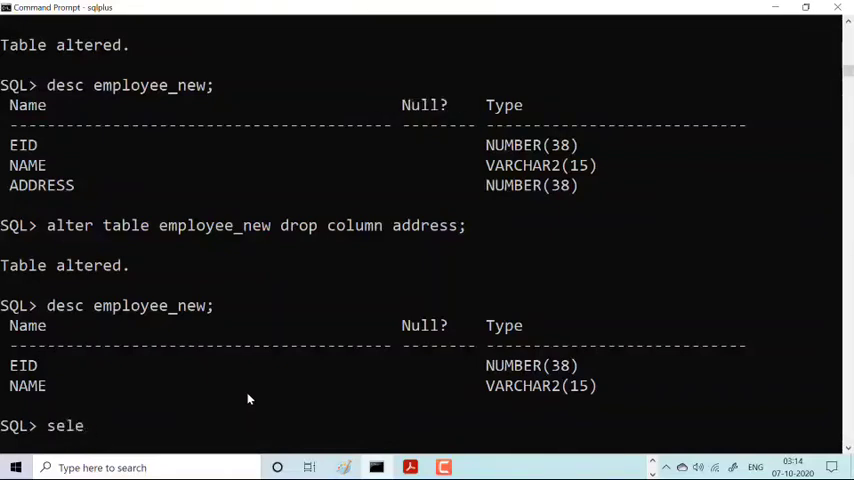
text(ct *)
text( from em)
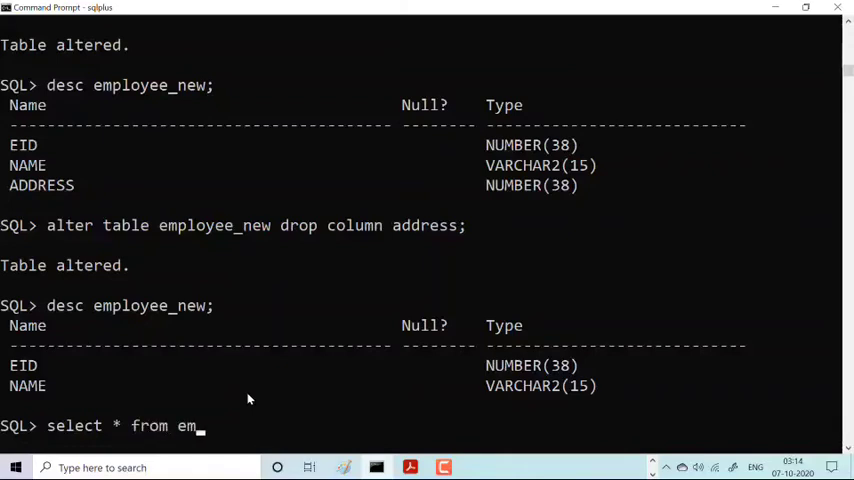
text(ployee)
text(;)
key(Return)
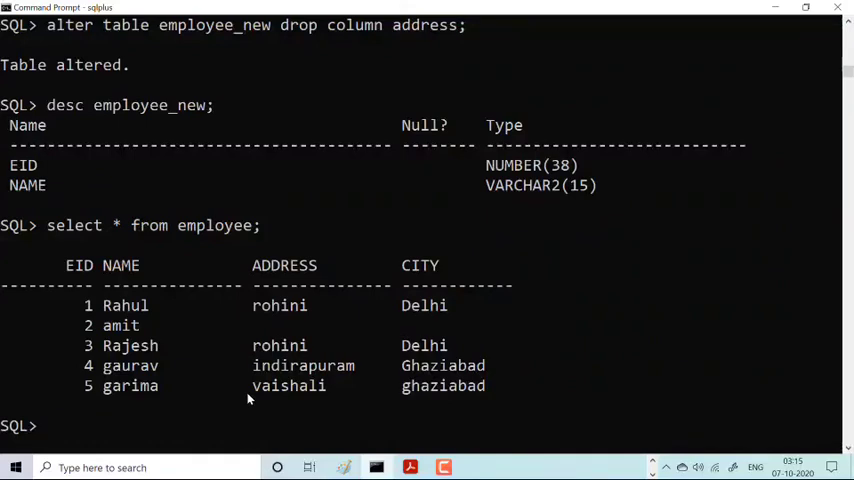
text(del)
text(ete fro)
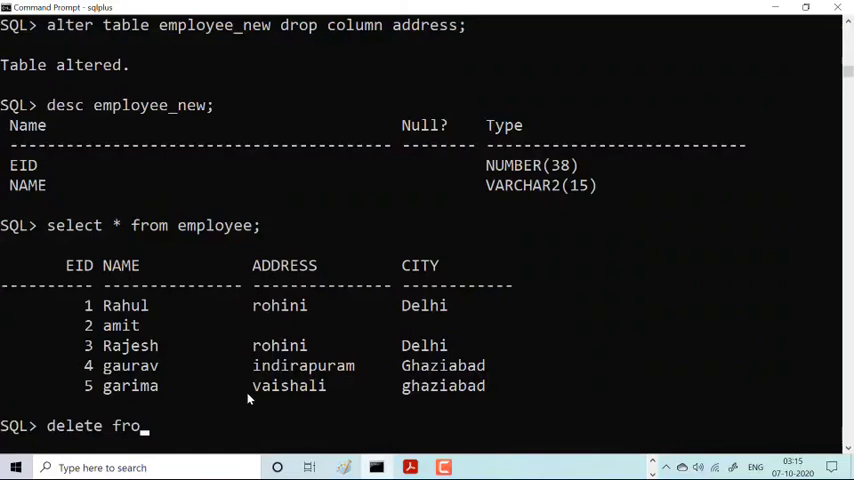
text(m emp)
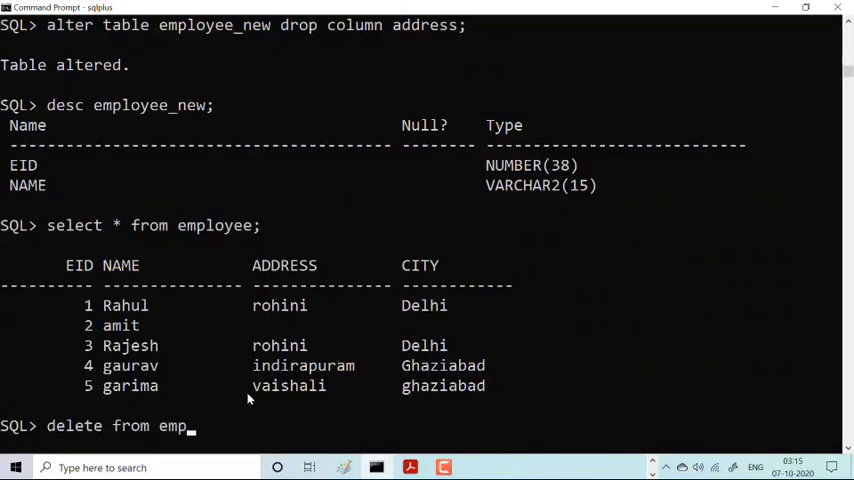
text(loyee )
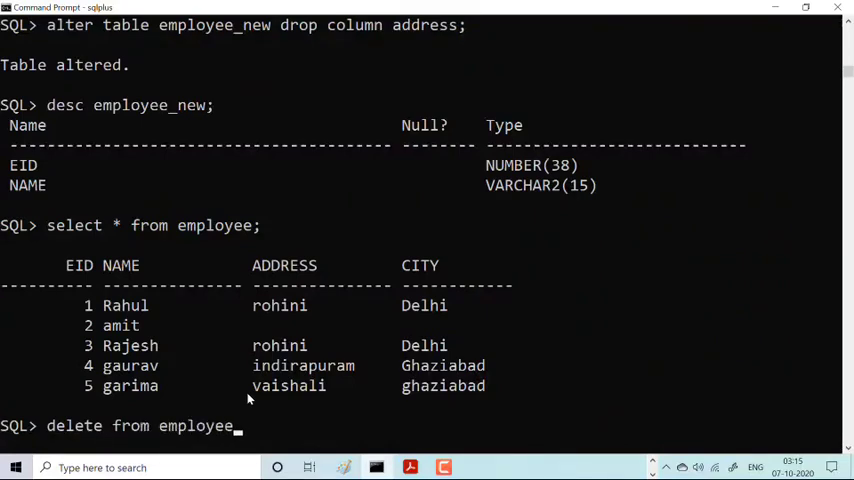
text(w)
text(here)
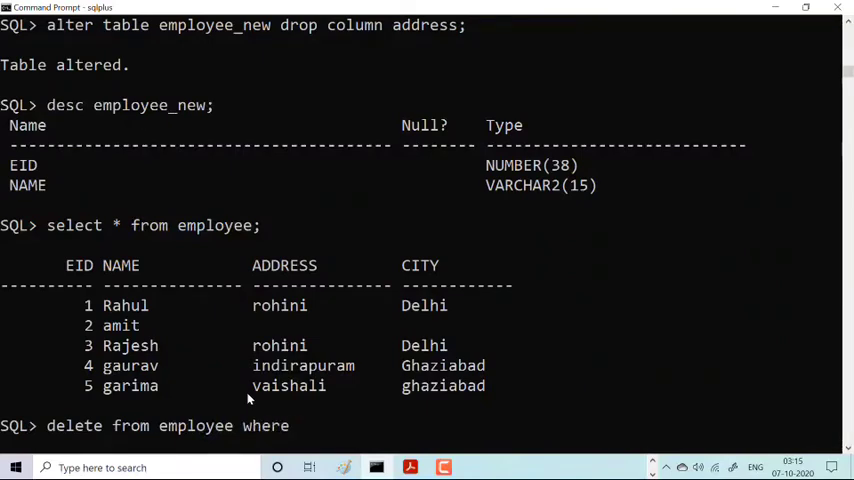
text( eid=)
text(2)
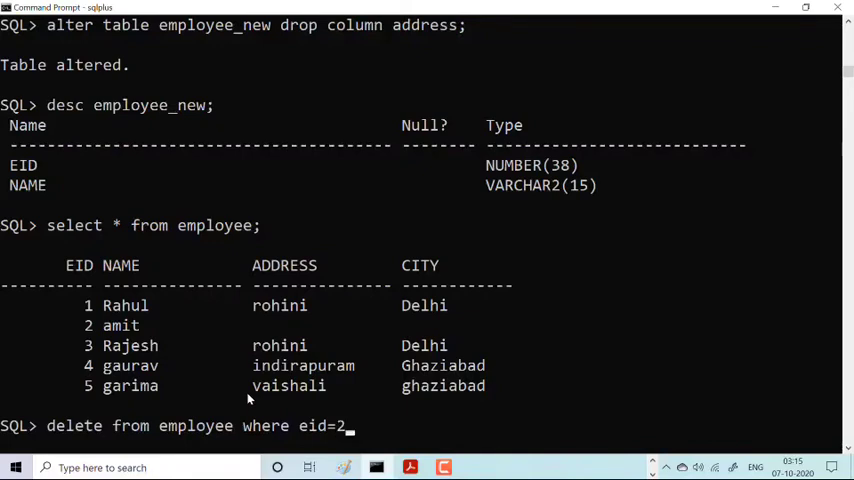
text(;)
- Run 'delete from employee where eid=2;' then re-query to show rows 1, 3, 4 and 5
key(Return)
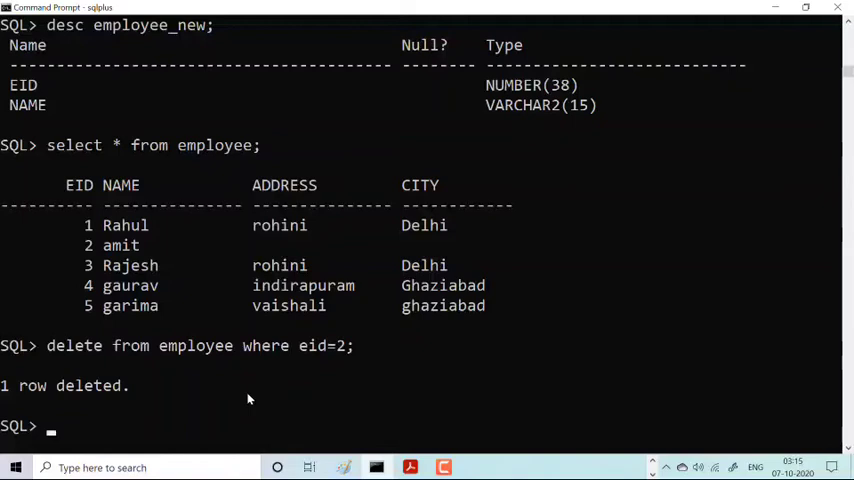
text(select * from employee;)
key(Return)
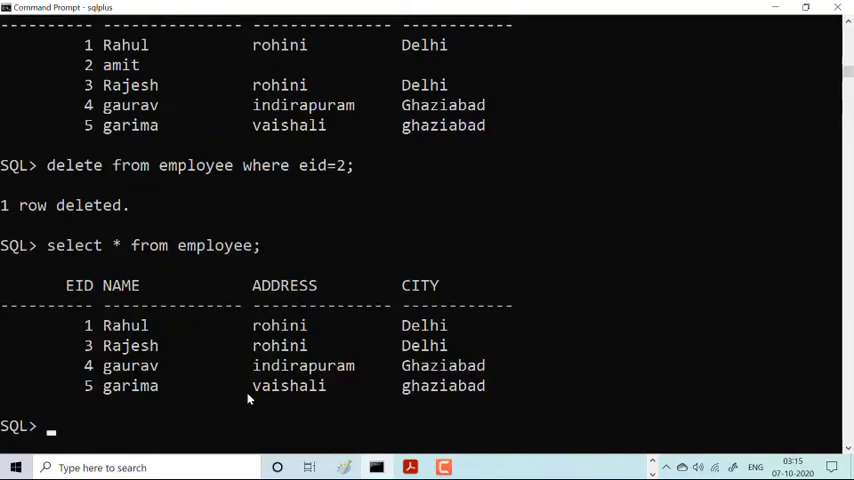
- Recall the delete, strip the WHERE clause and run 'delete from employee;' on all rows
key(Up)
key(Up)
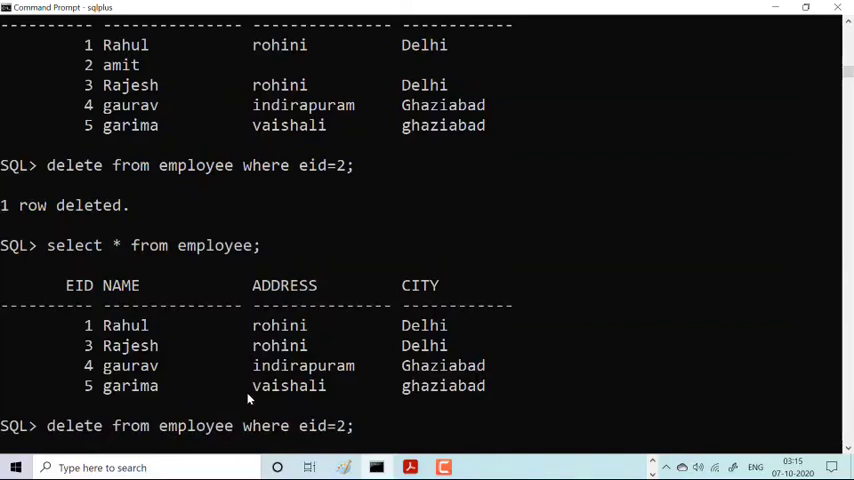
key(BackSpace)
key(BackSpace)
key(BackSpace)
key(BackSpace)
key(BackSpace)
key(BackSpace)
key(BackSpace)
key(BackSpace)
key(BackSpace)
key(BackSpace)
key(BackSpace)
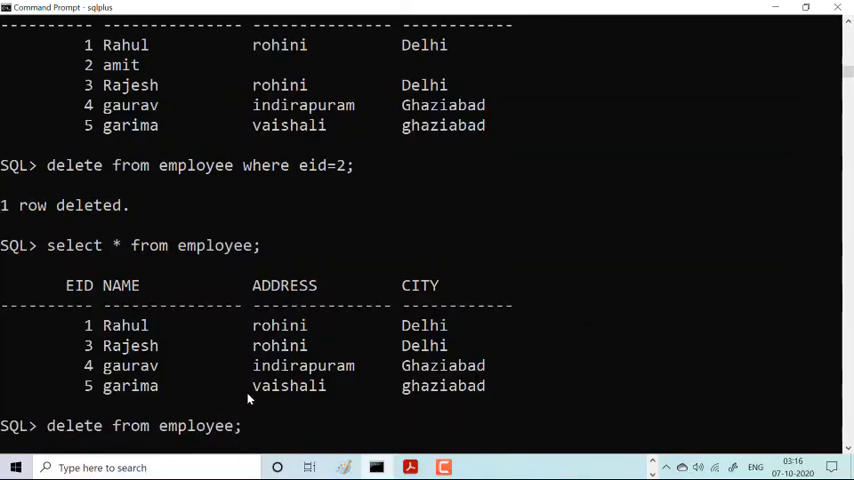
key(Return)
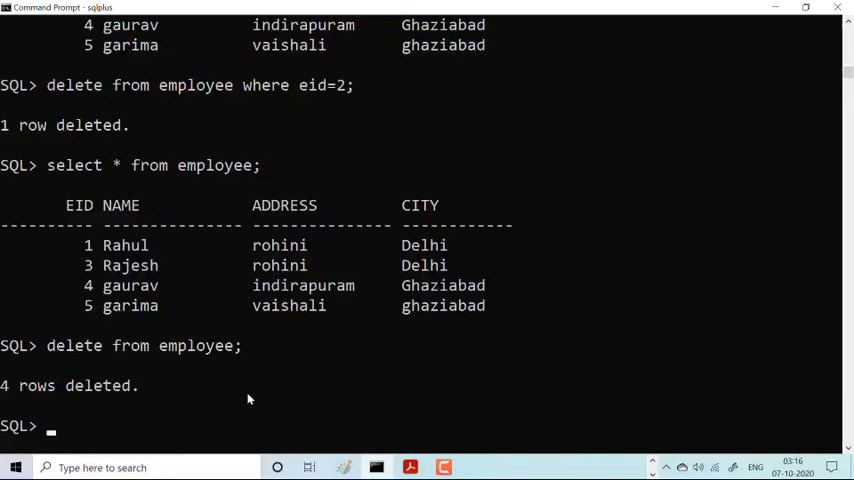
- Recall and run 'select * from employee;' to confirm no rows are returned
key(Up)
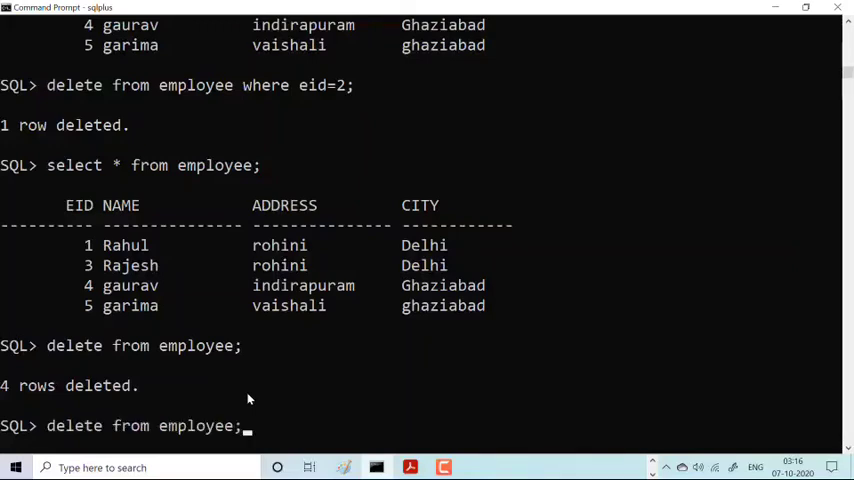
key(Up)
key(Return)
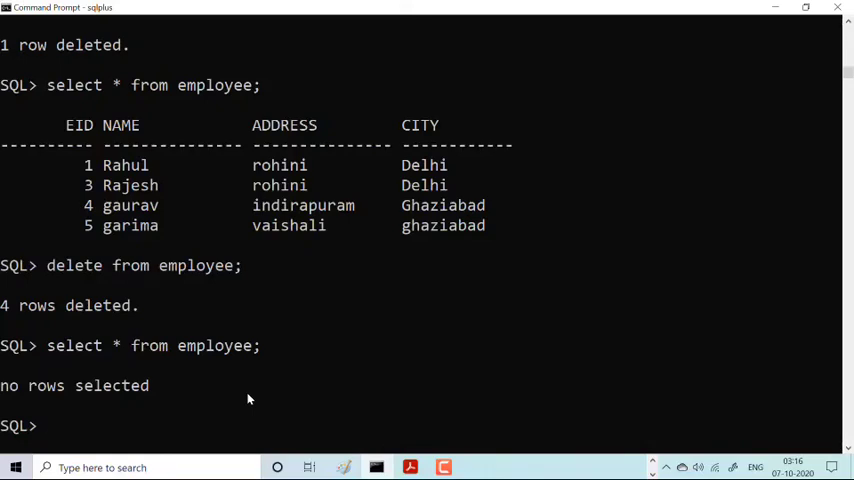
text(de)
text(sc)
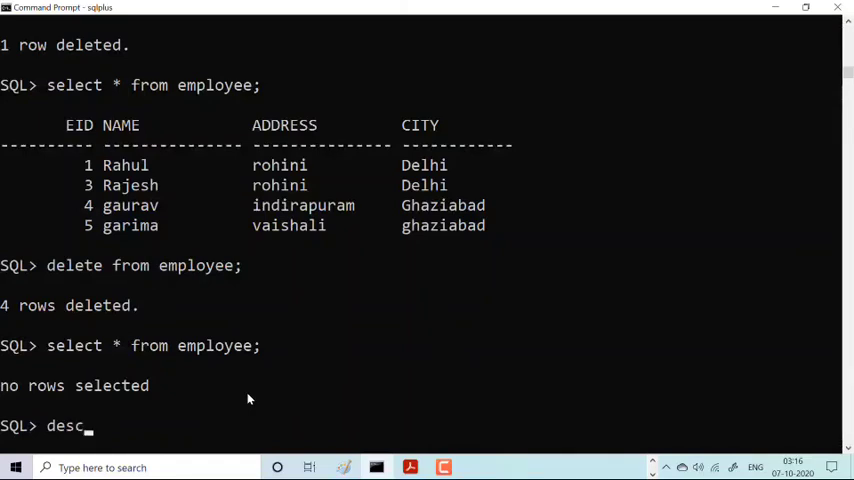
text( e)
text(mplo)
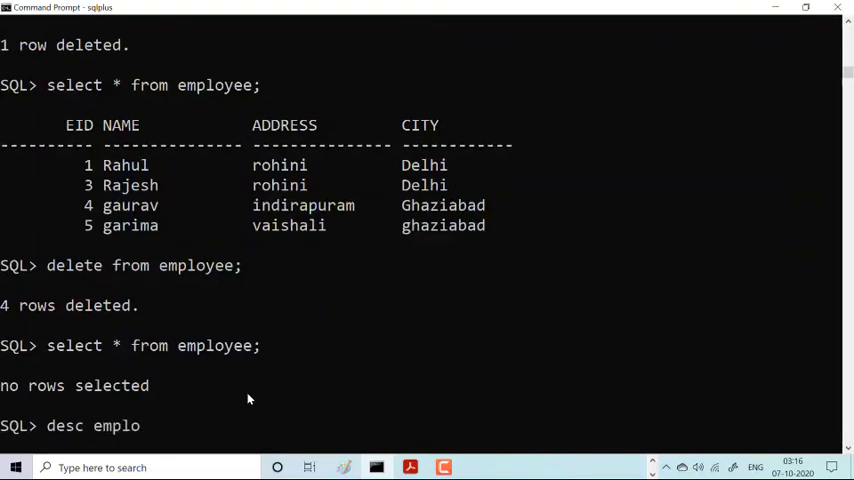
text(yee;)
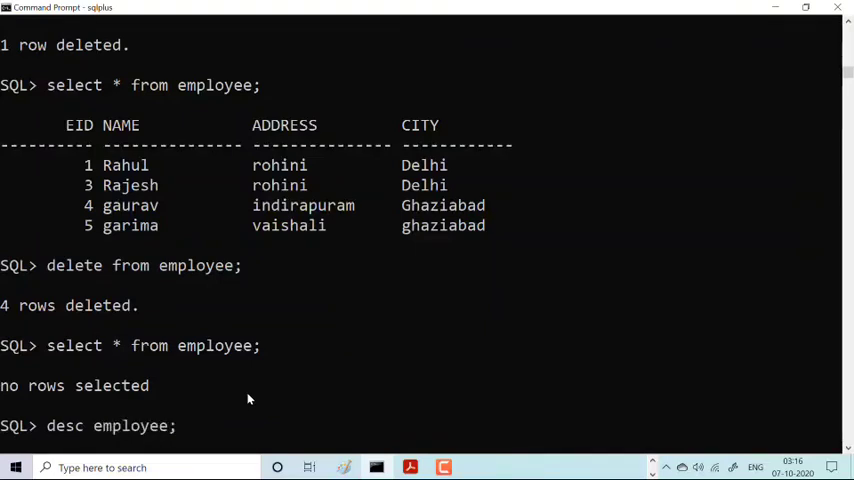
- Run 'desc employee;' showing EID, NAME, ADDRESS and CITY columns still defined
key(Return)
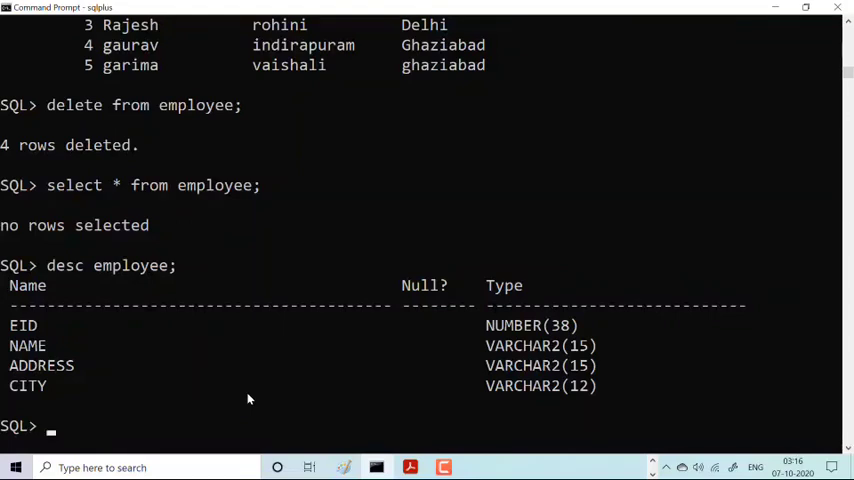